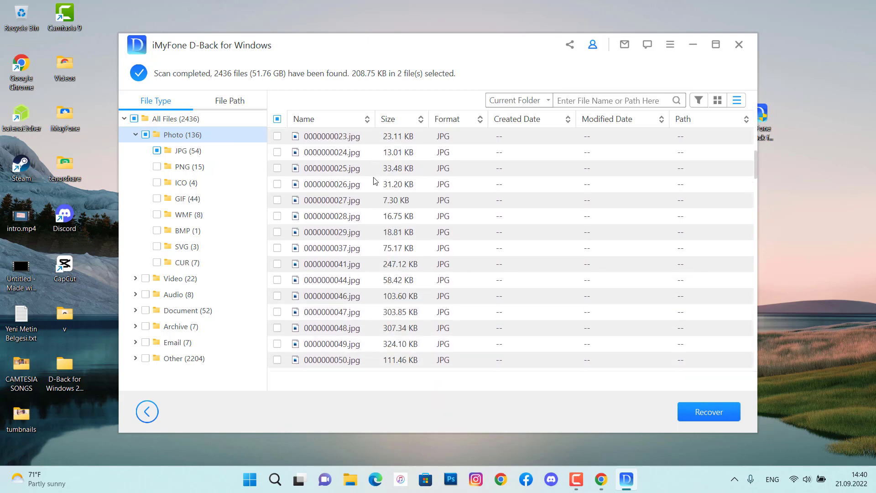
{"action": "scroll", "coordinate": [375, 181], "scroll_direction": "down", "scroll_amount": 5}
{"action": "scroll", "coordinate": [375, 181], "scroll_direction": "down", "scroll_amount": 5}
{"action": "scroll", "coordinate": [375, 181], "scroll_direction": "down", "scroll_amount": 5}
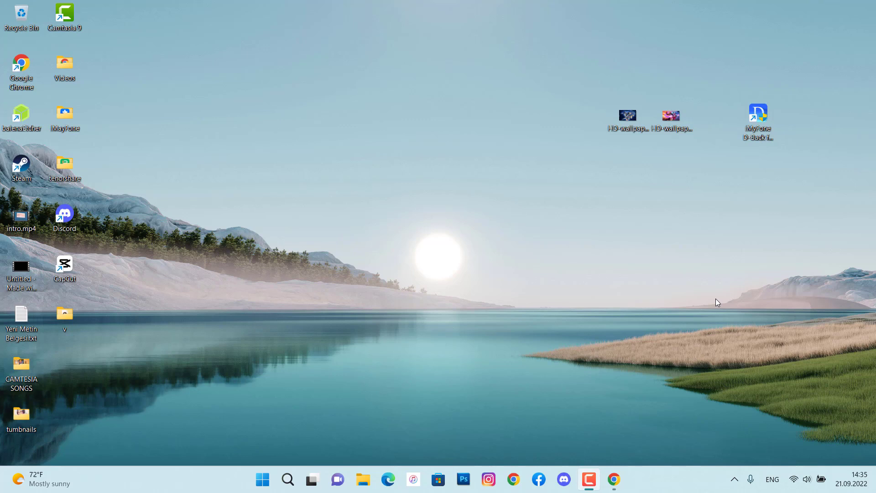
Step: Download the D-Back for Windows installer from imyfone.com and minimize Chrome
{"action": "left_click_drag", "start_coordinate": [720, 86], "coordinate": [798, 154]}
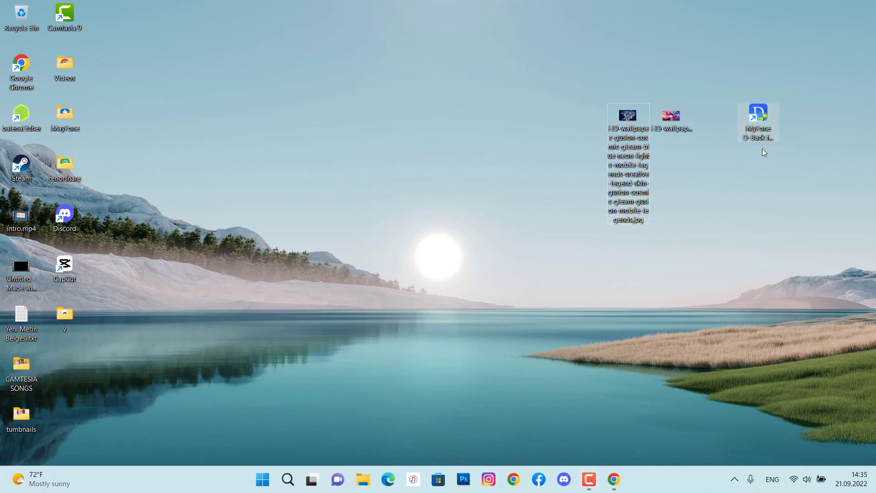
{"action": "left_click", "coordinate": [614, 479]}
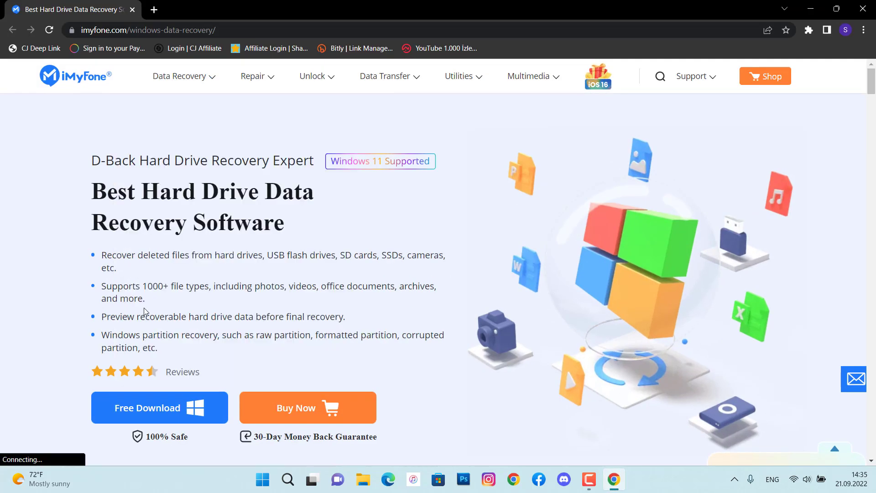
{"action": "scroll", "coordinate": [143, 308], "scroll_direction": "down", "scroll_amount": 1}
{"action": "left_click", "coordinate": [162, 361]}
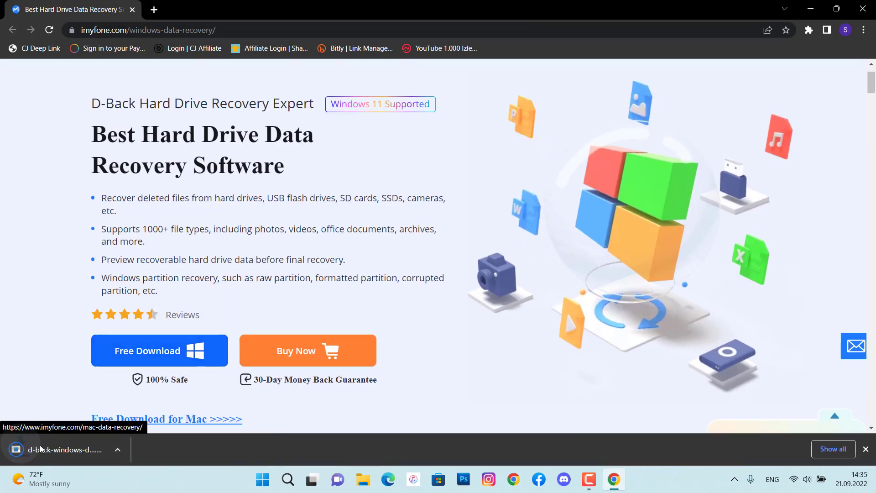
{"action": "scroll", "coordinate": [238, 417], "scroll_direction": "down", "scroll_amount": 3}
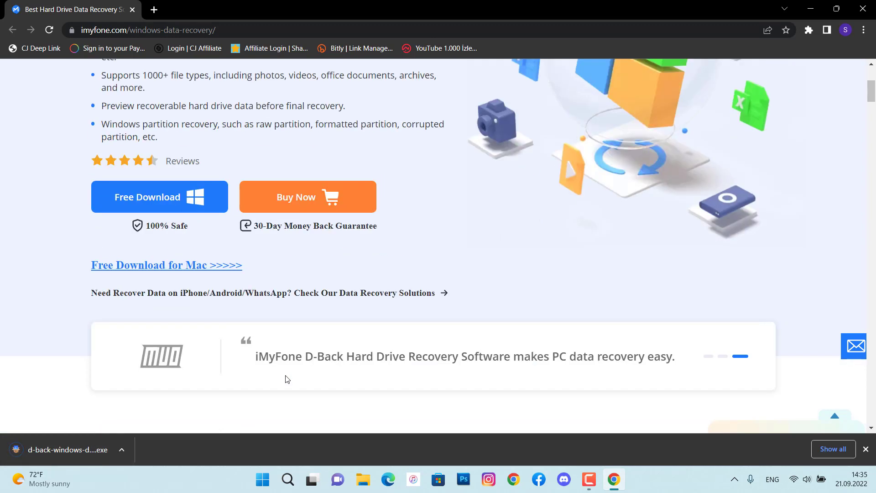
{"action": "scroll", "coordinate": [285, 378], "scroll_direction": "down", "scroll_amount": 5}
{"action": "scroll", "coordinate": [313, 361], "scroll_direction": "down", "scroll_amount": 5}
{"action": "scroll", "coordinate": [315, 357], "scroll_direction": "down", "scroll_amount": 5}
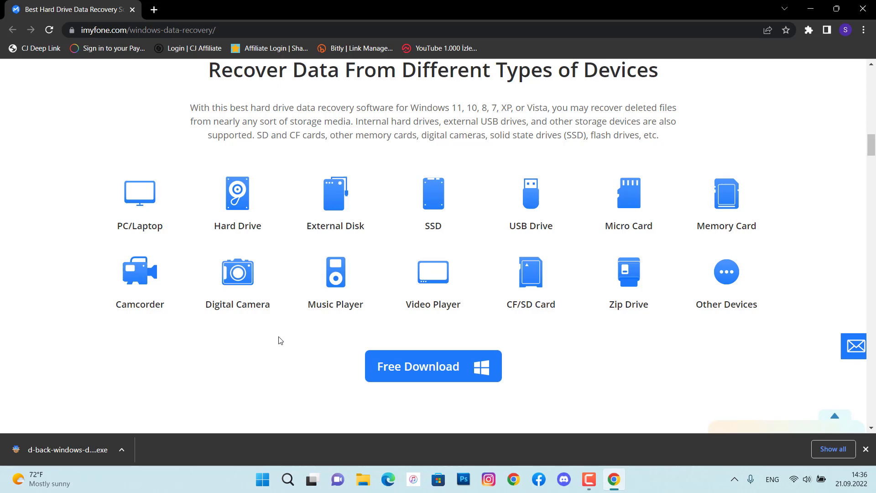
{"action": "left_click", "coordinate": [812, 9]}
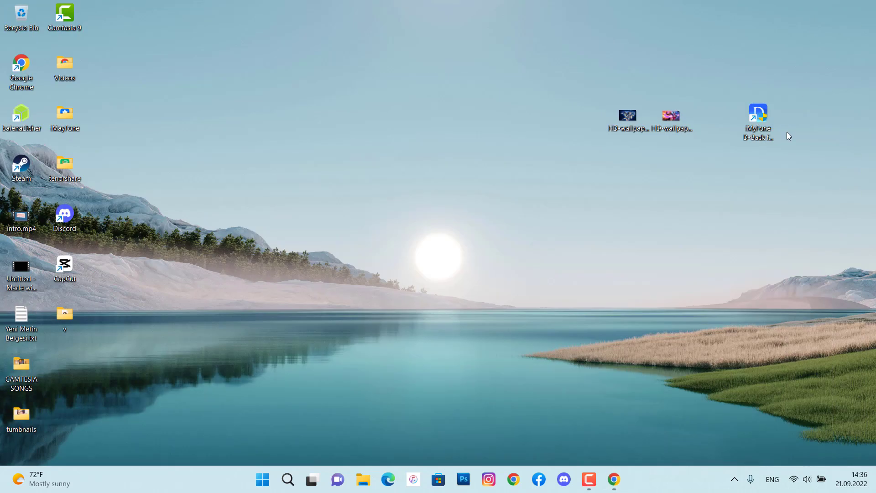
Step: Preview both HD wallpaper images in the photo viewer
{"action": "left_click_drag", "start_coordinate": [597, 99], "coordinate": [716, 151]}
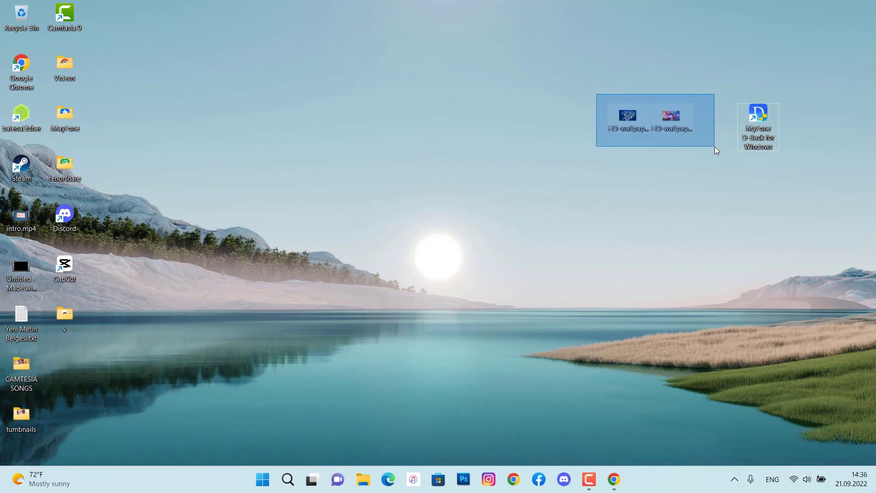
{"action": "double_click", "coordinate": [685, 126]}
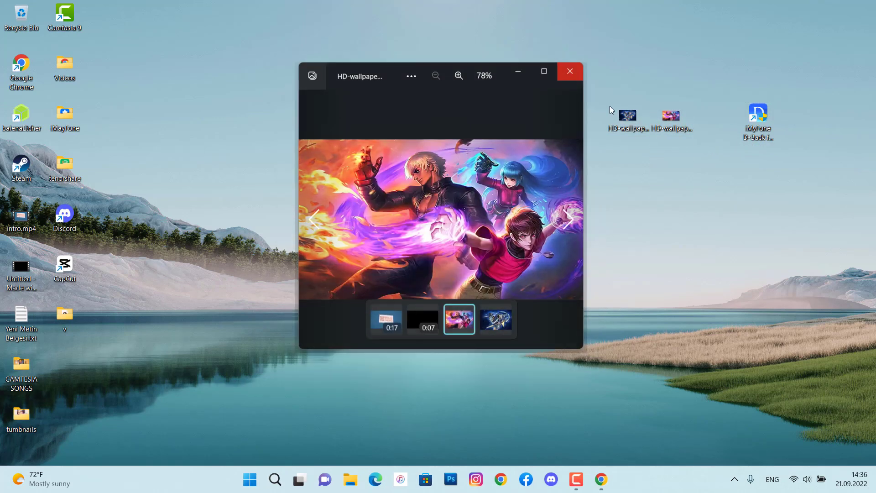
{"action": "left_click", "coordinate": [570, 71]}
{"action": "double_click", "coordinate": [635, 130]}
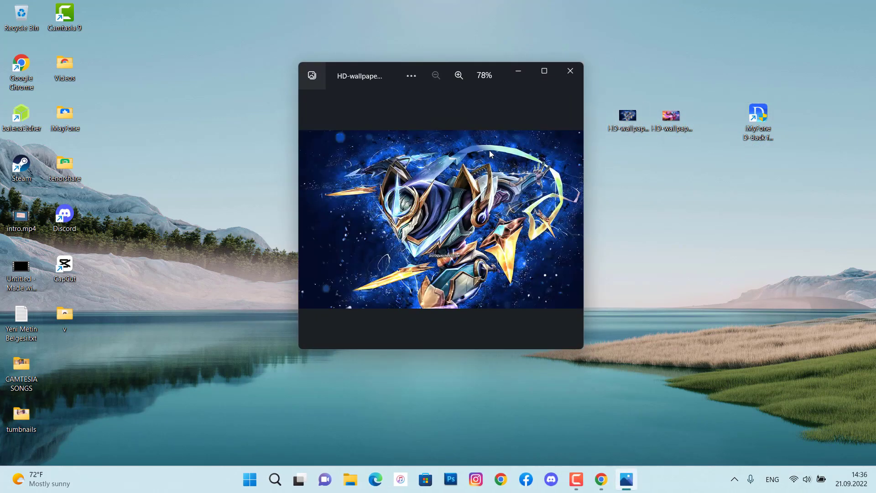
{"action": "left_click", "coordinate": [568, 71]}
Step: Rename the first HD wallpaper image to sems.jpg
{"action": "left_click", "coordinate": [616, 118]}
{"action": "right_click", "coordinate": [617, 118]}
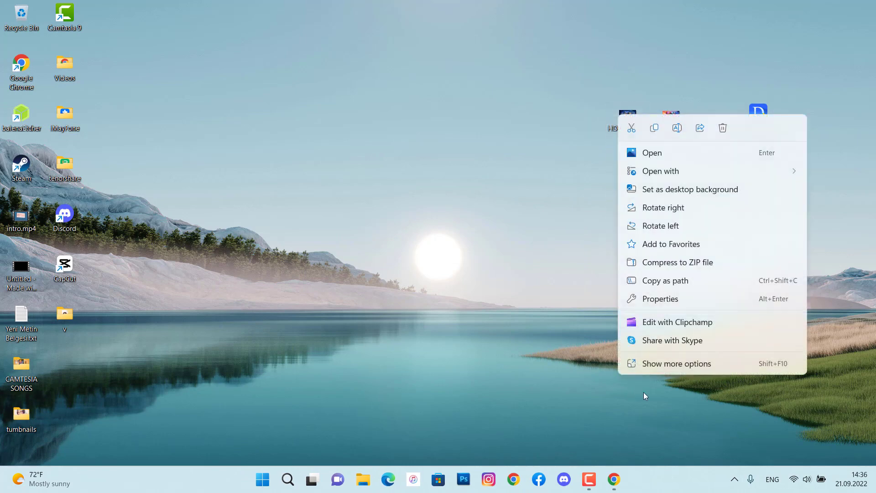
{"action": "left_click", "coordinate": [681, 367]}
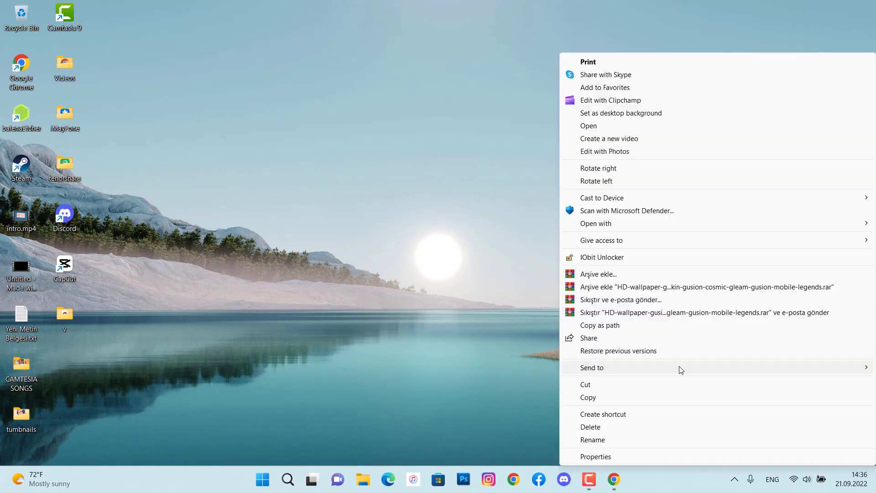
{"action": "left_click", "coordinate": [637, 439]}
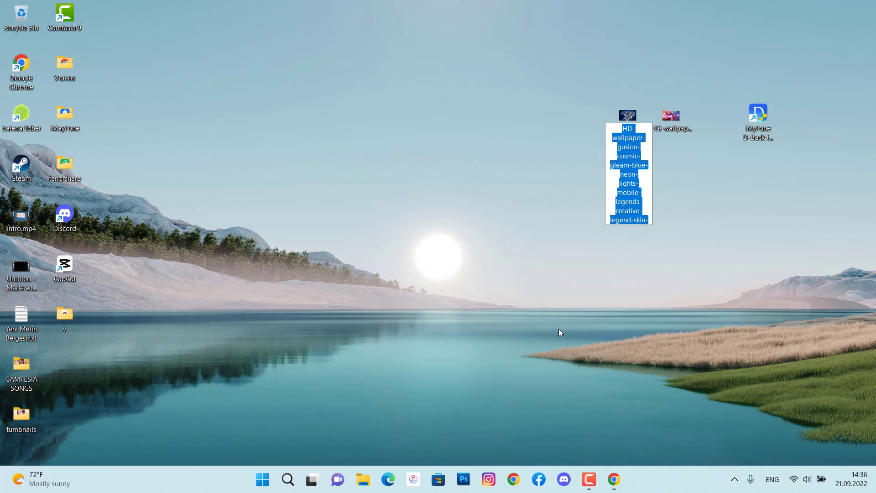
{"action": "type", "text": "sems.jpg"}
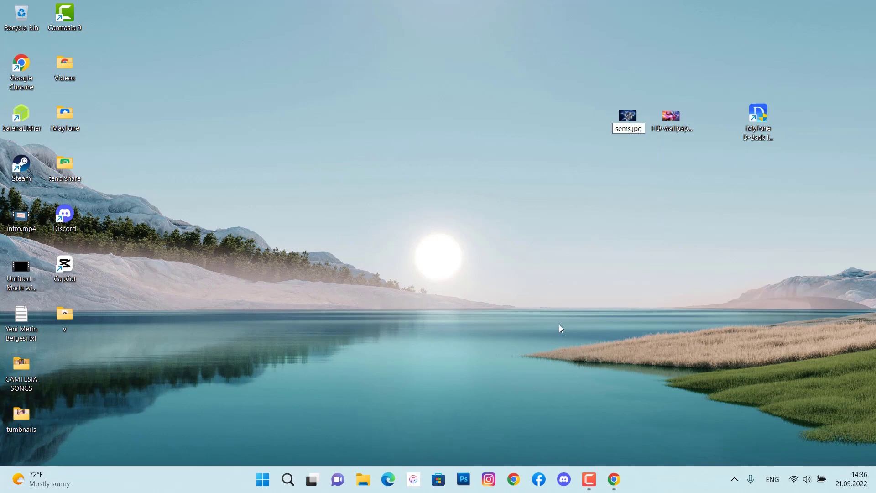
{"action": "key", "text": "Return"}
Step: Rename the second HD wallpaper image to sems2.jpg and select both photos
{"action": "left_click", "coordinate": [671, 120]}
{"action": "right_click", "coordinate": [671, 118]}
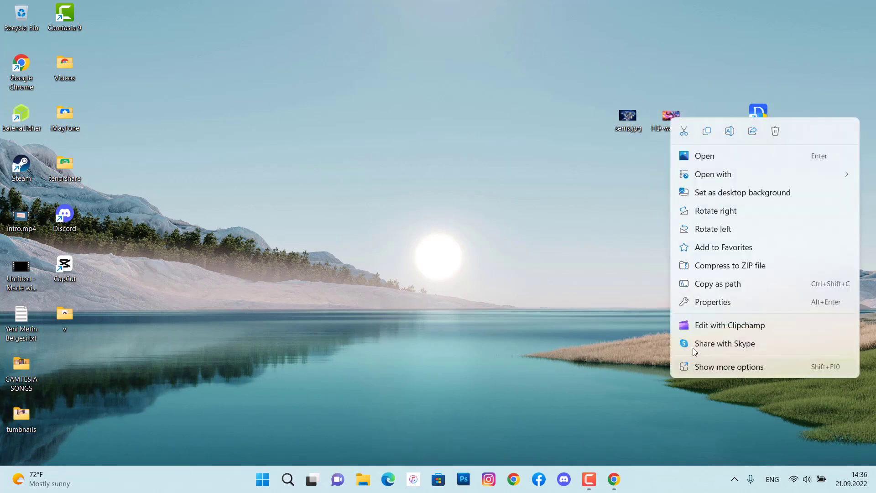
{"action": "left_click", "coordinate": [709, 370]}
{"action": "left_click", "coordinate": [634, 440]}
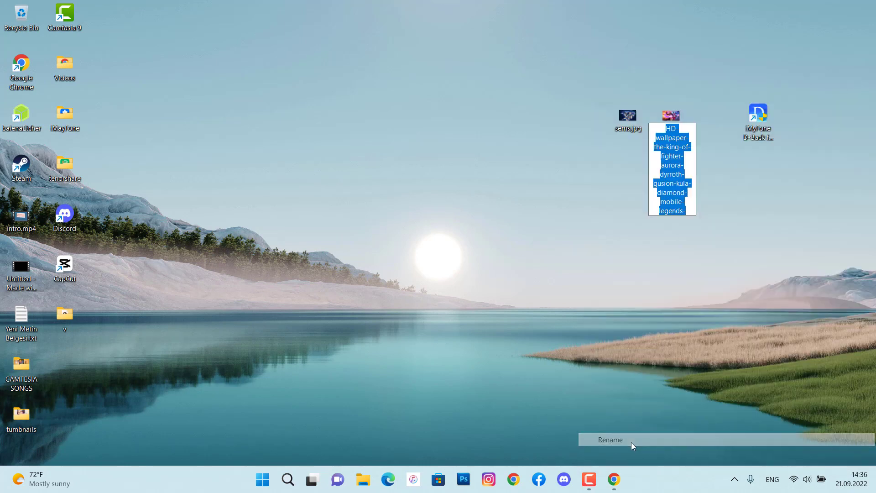
{"action": "type", "text": "sems2.jpg"}
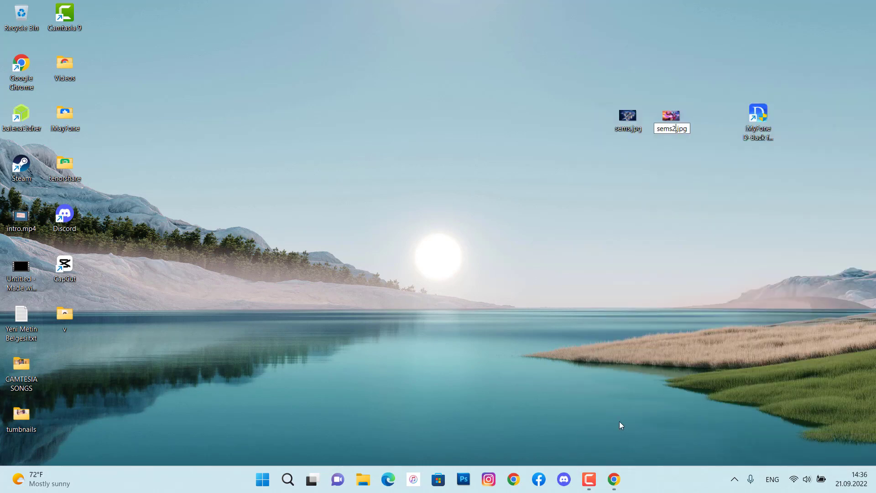
{"action": "key", "text": "Return"}
{"action": "left_click_drag", "start_coordinate": [582, 87], "coordinate": [696, 162]}
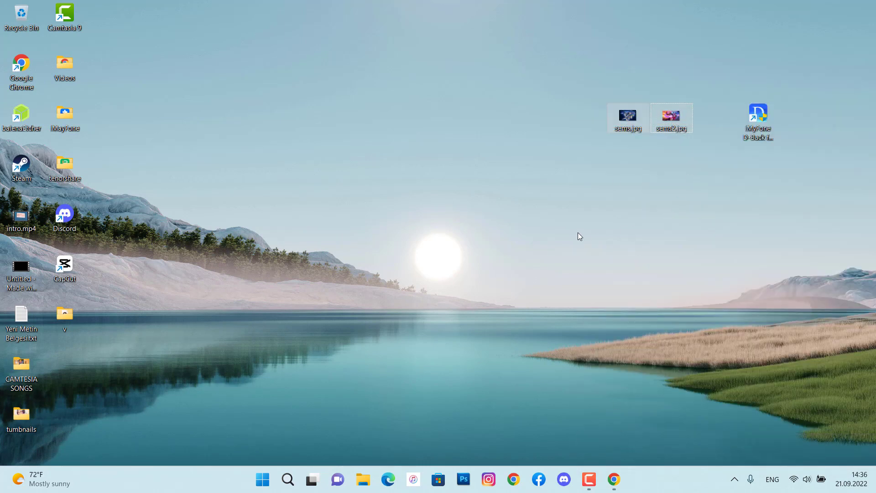
Step: Open the sems (E:) drive in Explorer and copy sems.jpg and sems2.jpg onto it
{"action": "left_click", "coordinate": [516, 222]}
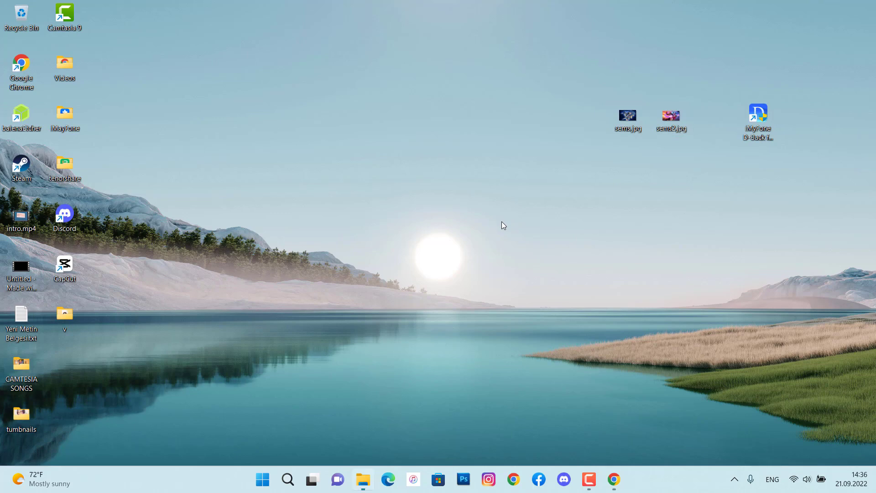
{"action": "key", "text": "super+e"}
{"action": "left_click", "coordinate": [43, 262]}
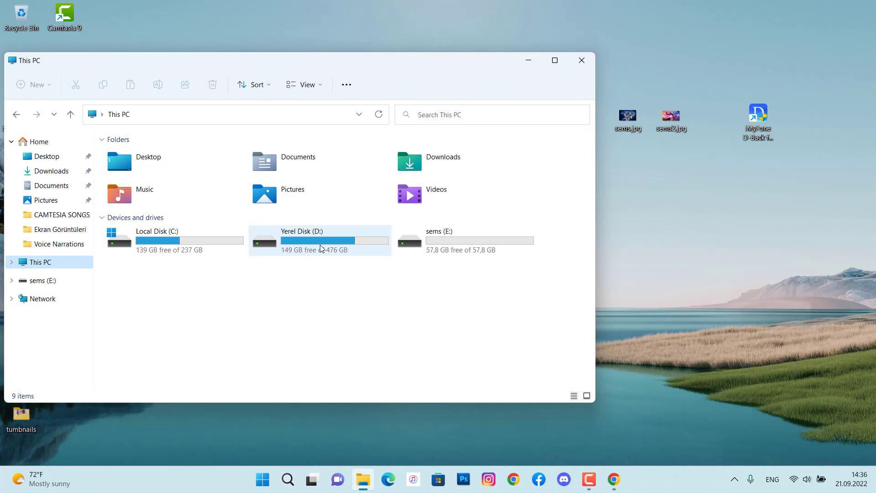
{"action": "double_click", "coordinate": [457, 244]}
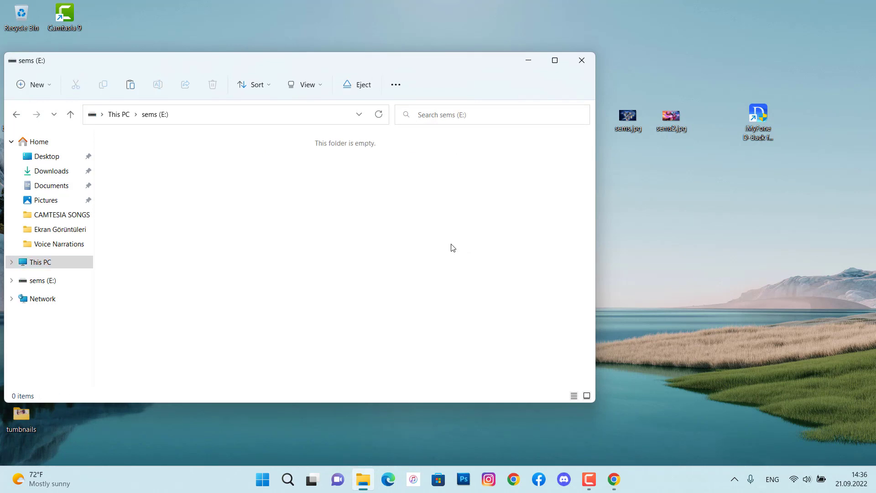
{"action": "left_click", "coordinate": [670, 115]}
{"action": "left_click_drag", "start_coordinate": [626, 126], "coordinate": [425, 201]}
Step: Refresh the sems (E:) drive view, then close the drive window
{"action": "left_click", "coordinate": [175, 196]}
{"action": "right_click", "coordinate": [257, 161]}
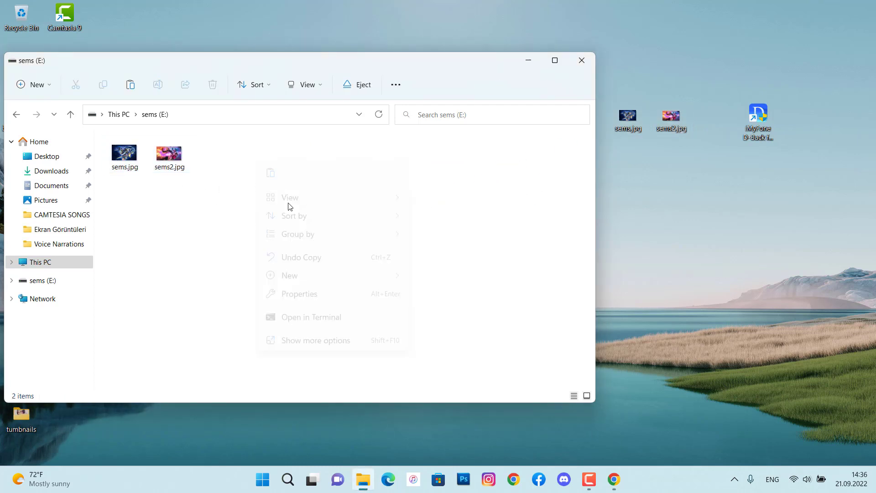
{"action": "left_click", "coordinate": [346, 340]}
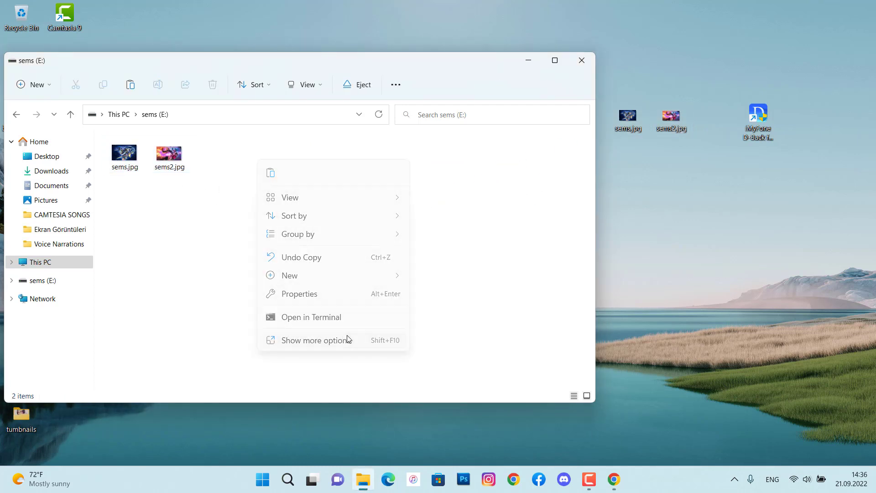
{"action": "left_click", "coordinate": [407, 203]}
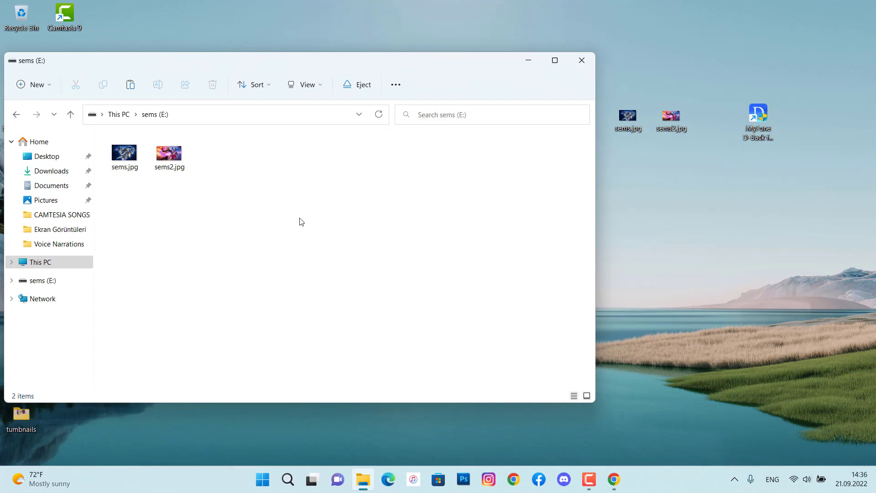
{"action": "left_click", "coordinate": [582, 60]}
Step: Permanently delete sems.jpg and sems2.jpg from the desktop with Shift+Delete
{"action": "left_click_drag", "start_coordinate": [571, 199], "coordinate": [701, 96]}
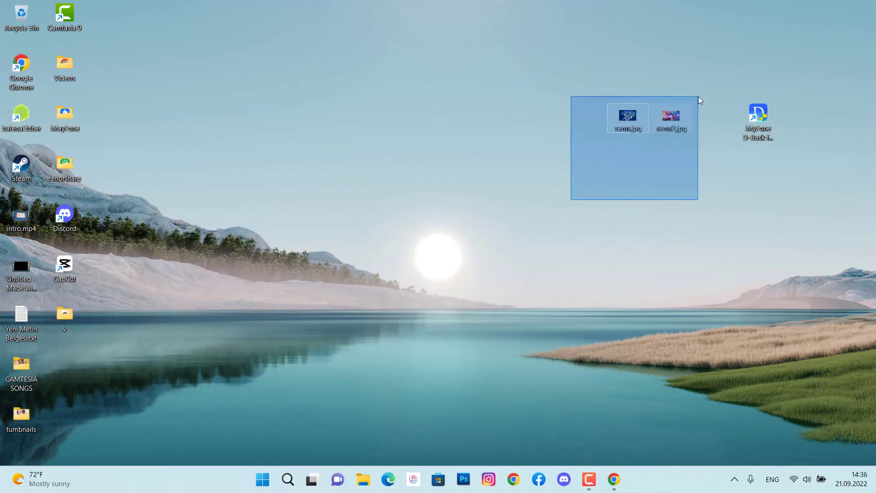
{"action": "key", "text": "shift+Delete"}
{"action": "key", "text": "Return"}
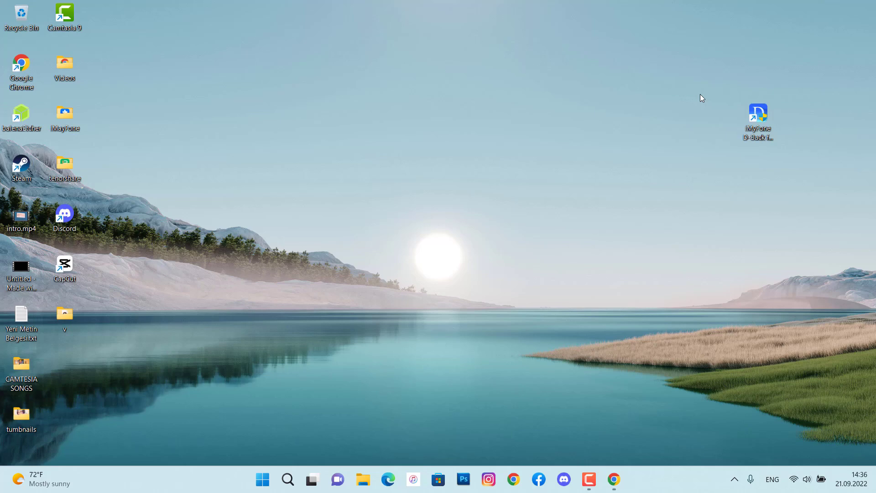
Step: Permanently delete sems.jpg and sems2.jpg from the sems (E:) drive, leaving it empty
{"action": "key", "text": "super+e"}
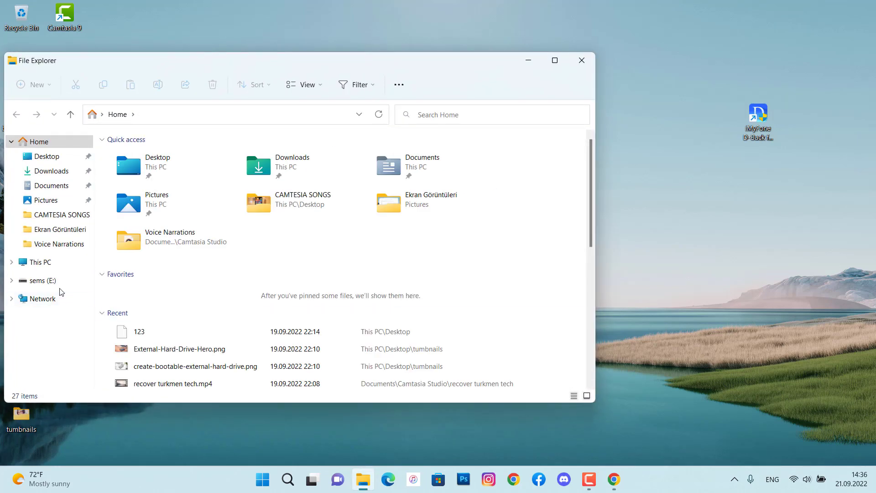
{"action": "left_click", "coordinate": [42, 280]}
{"action": "left_click", "coordinate": [50, 262]}
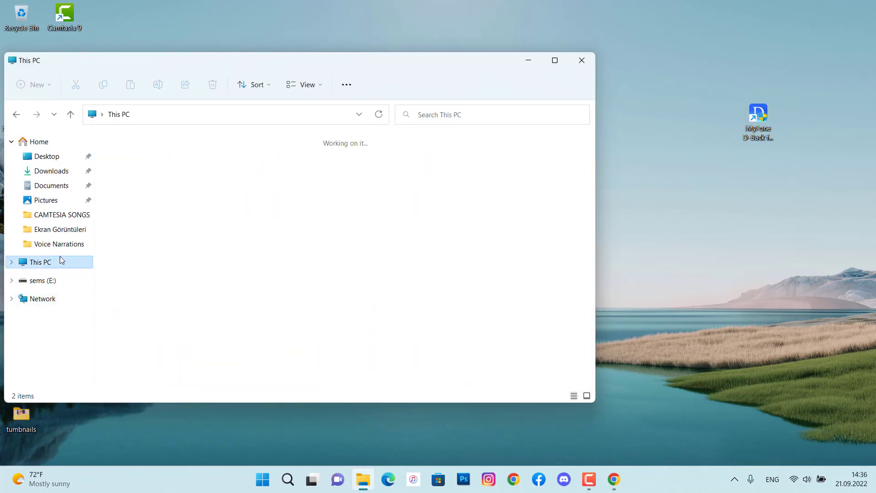
{"action": "double_click", "coordinate": [416, 249]}
{"action": "left_click_drag", "start_coordinate": [120, 206], "coordinate": [192, 118]}
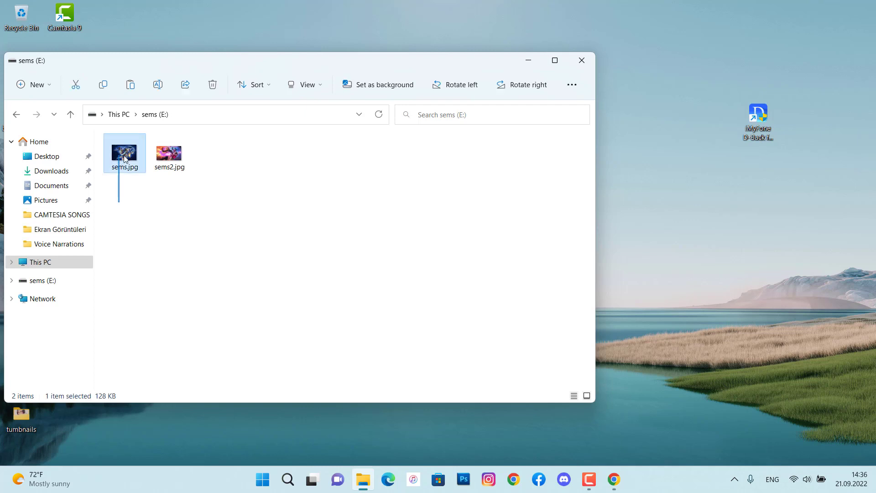
{"action": "left_click", "coordinate": [214, 84]}
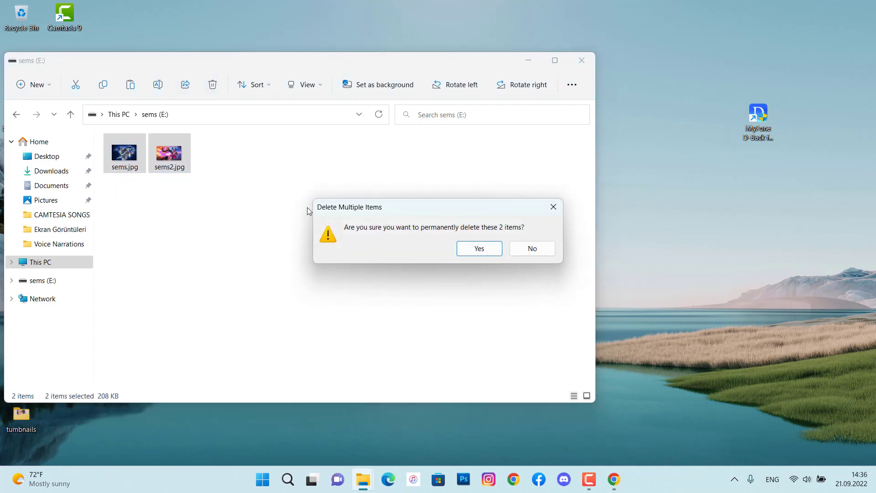
{"action": "left_click", "coordinate": [473, 248]}
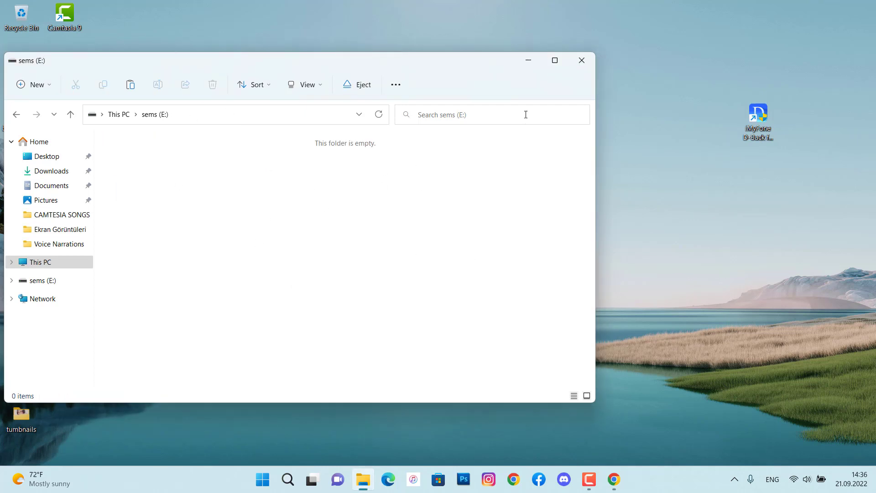
{"action": "left_click", "coordinate": [40, 261]}
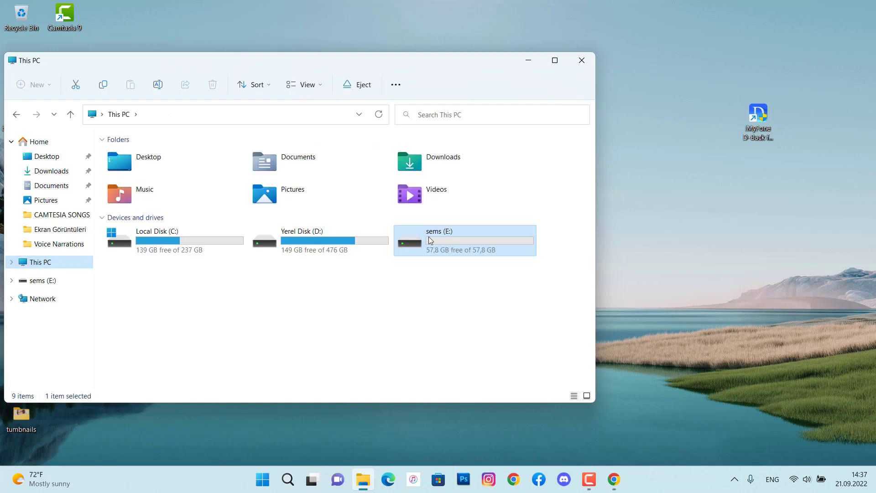
{"action": "key", "text": "alt+Left"}
Step: Close the Explorer window and launch iMyFone D-Back from its desktop shortcut
{"action": "left_click", "coordinate": [582, 61]}
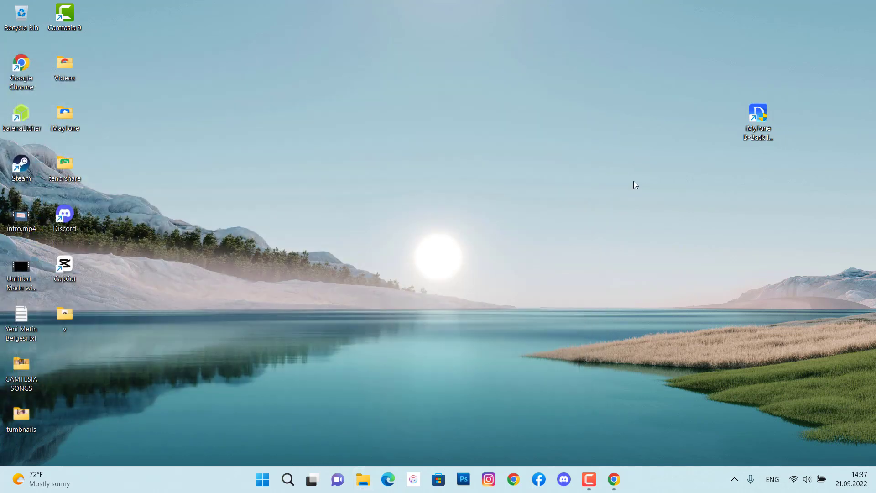
{"action": "left_click", "coordinate": [765, 123]}
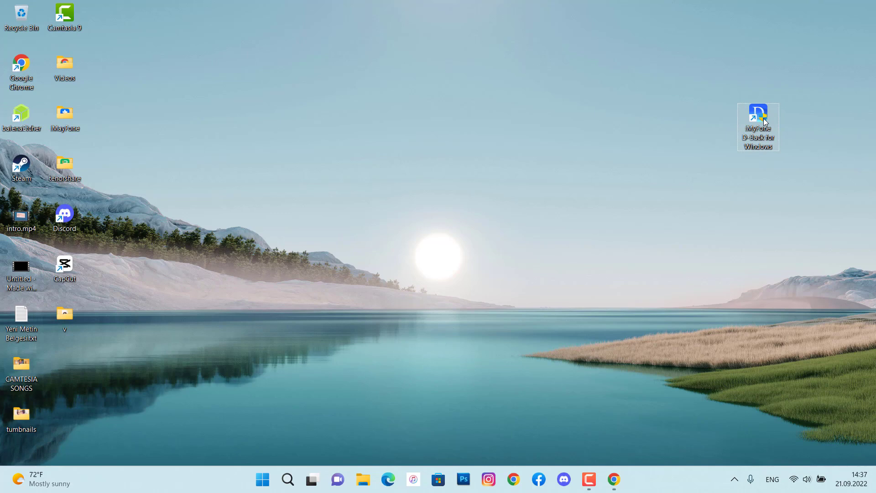
{"action": "left_click", "coordinate": [412, 335]}
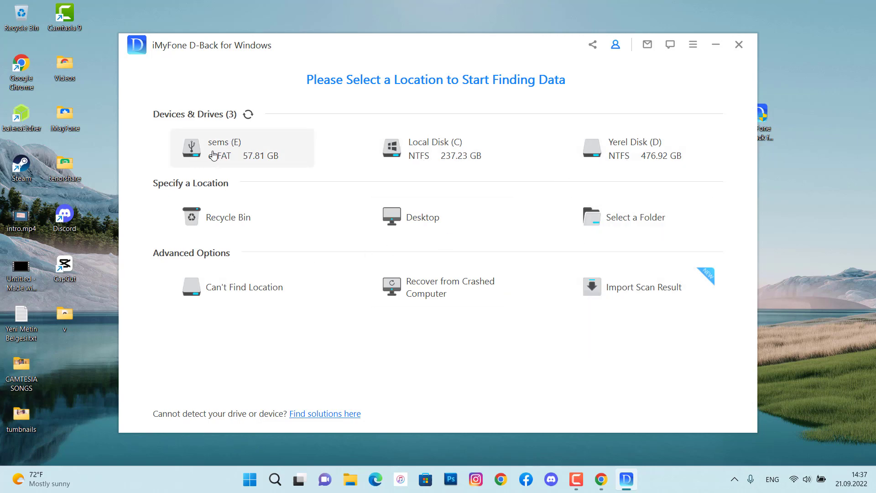
Step: Scan the sems (E) drive for deleted files
{"action": "left_click", "coordinate": [218, 148]}
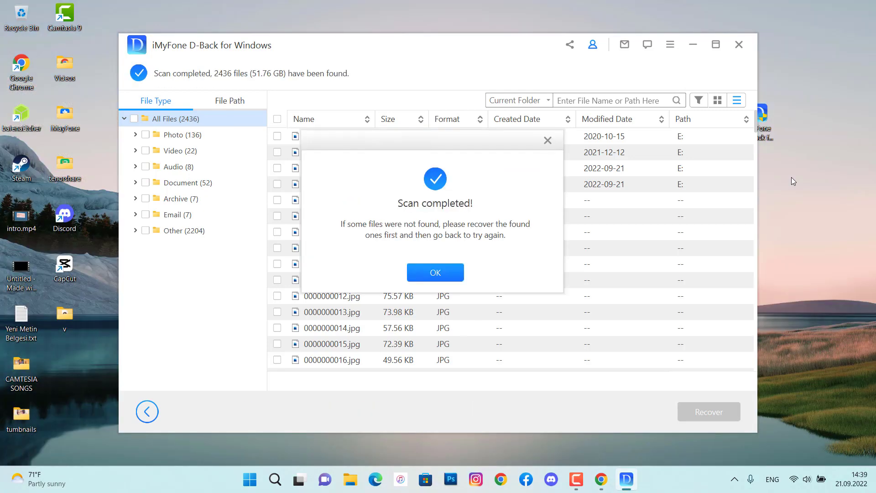
Step: Dismiss the scan notice and preview the found sems2.jpg and sems.jpg images
{"action": "left_click", "coordinate": [433, 273]}
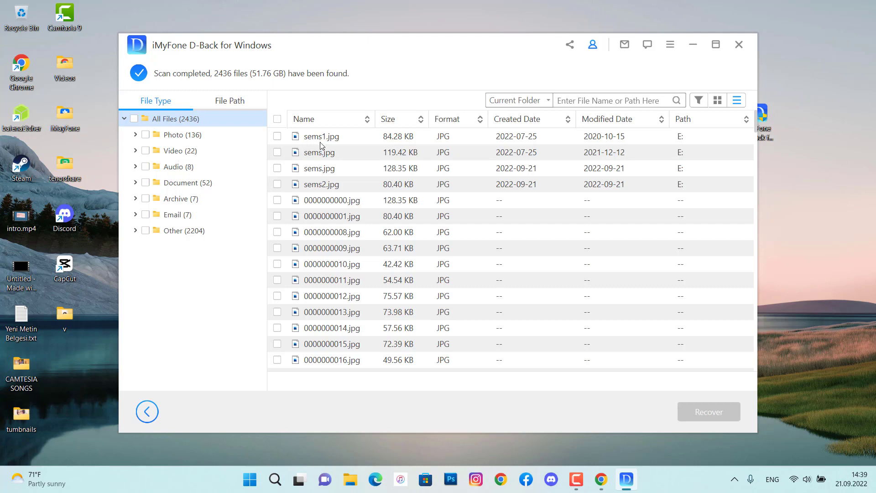
{"action": "double_click", "coordinate": [314, 182]}
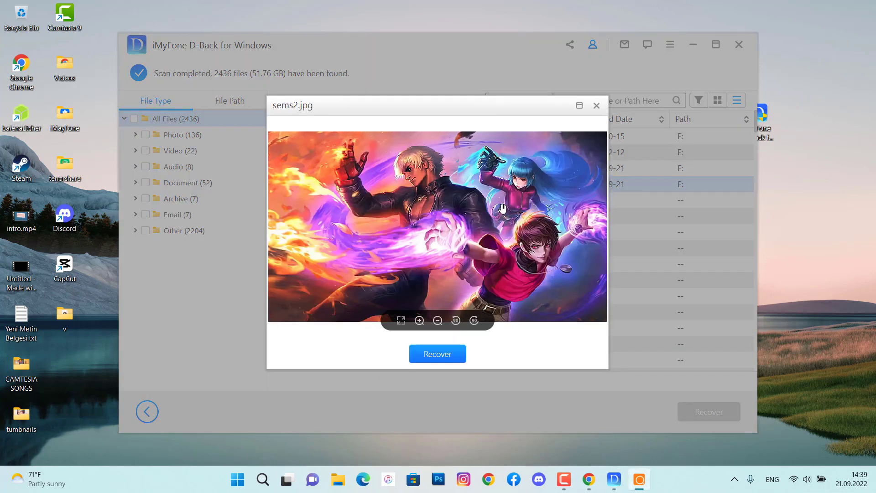
{"action": "left_click", "coordinate": [597, 105]}
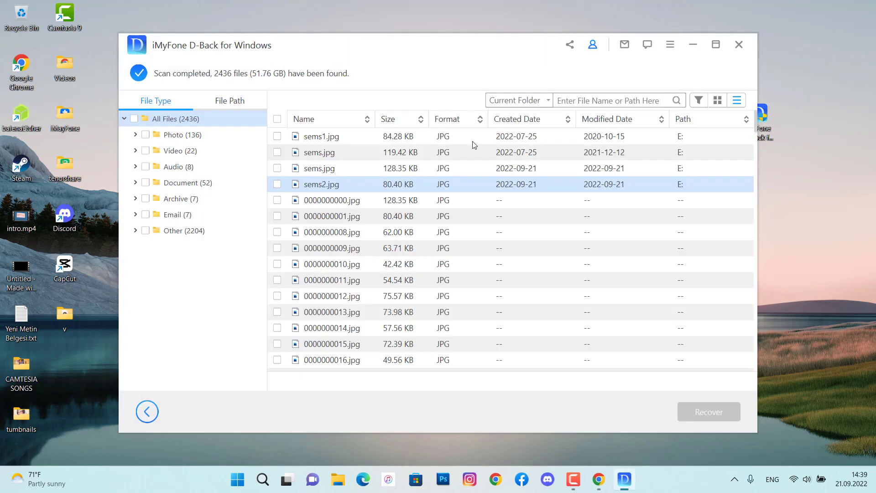
{"action": "double_click", "coordinate": [346, 169]}
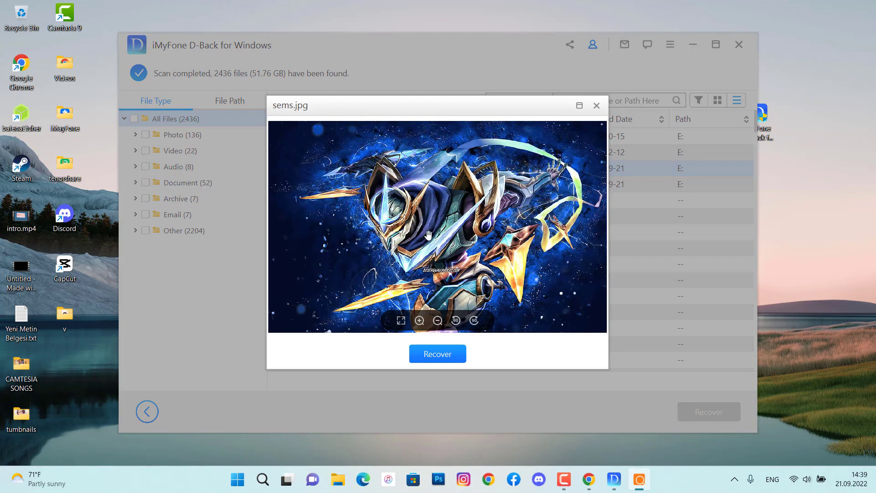
{"action": "left_click", "coordinate": [597, 106]}
Step: Recover the ticked sems.jpg and sems2.jpg to the Desktop
{"action": "left_click", "coordinate": [277, 168]}
{"action": "left_click", "coordinate": [277, 184]}
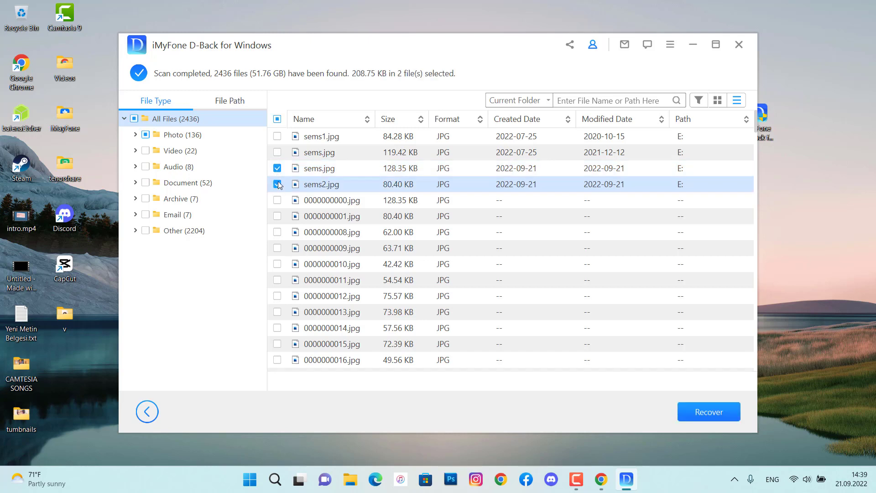
{"action": "left_click", "coordinate": [723, 414]}
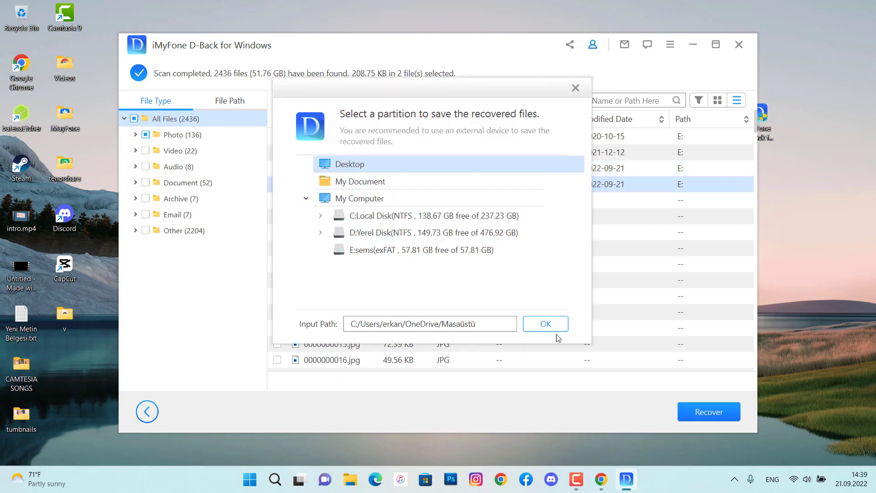
{"action": "left_click", "coordinate": [545, 324]}
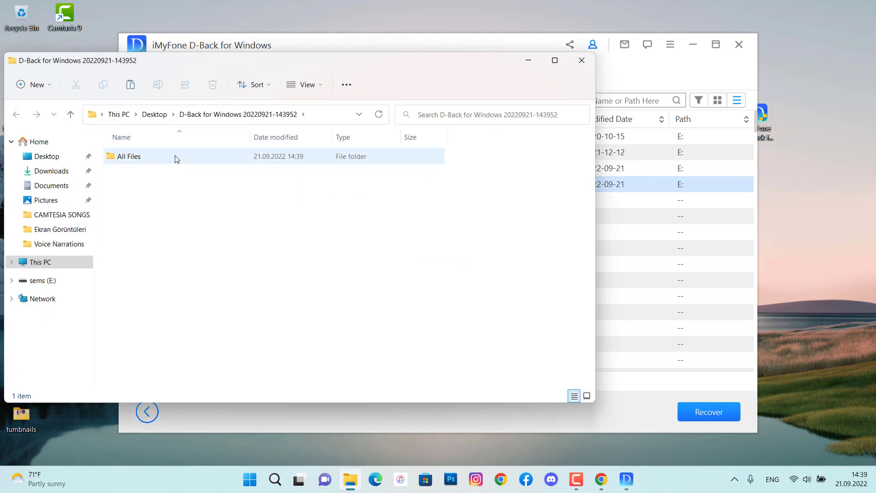
Step: Open the recovered All Files > Photo > JPG folder
{"action": "double_click", "coordinate": [154, 160]}
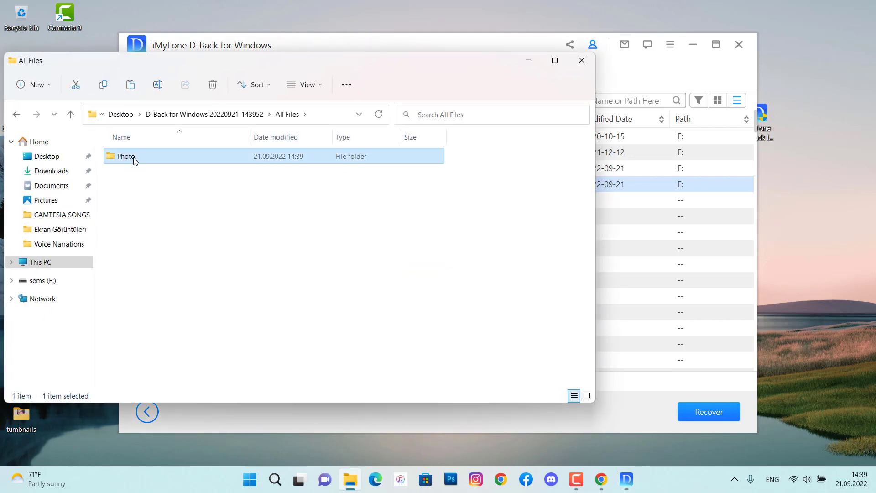
{"action": "double_click", "coordinate": [127, 168]}
{"action": "left_click", "coordinate": [129, 165]}
{"action": "double_click", "coordinate": [129, 165]}
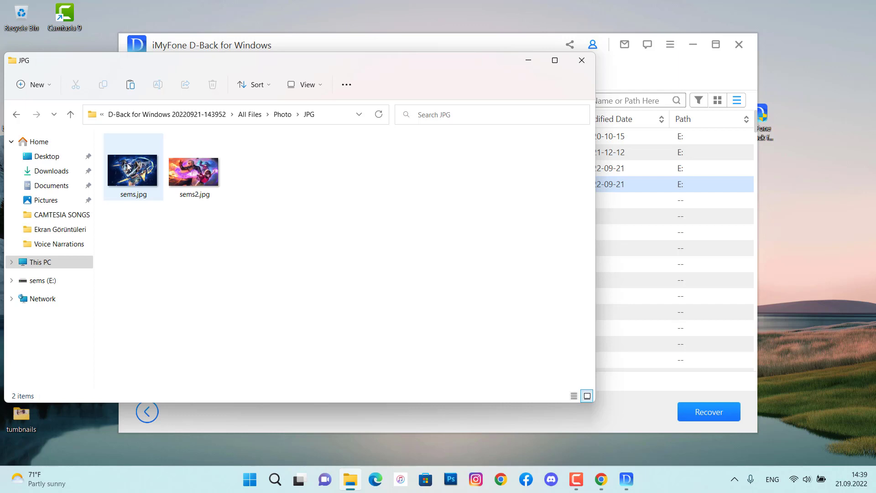
Step: View recovered sems2.jpg and sems.jpg as photos, then close the folder window
{"action": "left_click", "coordinate": [180, 173]}
{"action": "double_click", "coordinate": [209, 176]}
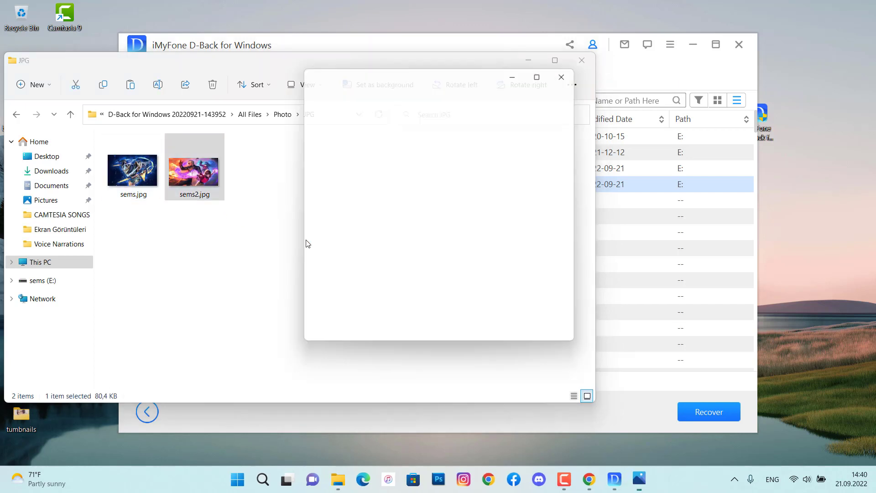
{"action": "left_click", "coordinate": [573, 71]}
{"action": "double_click", "coordinate": [132, 171]}
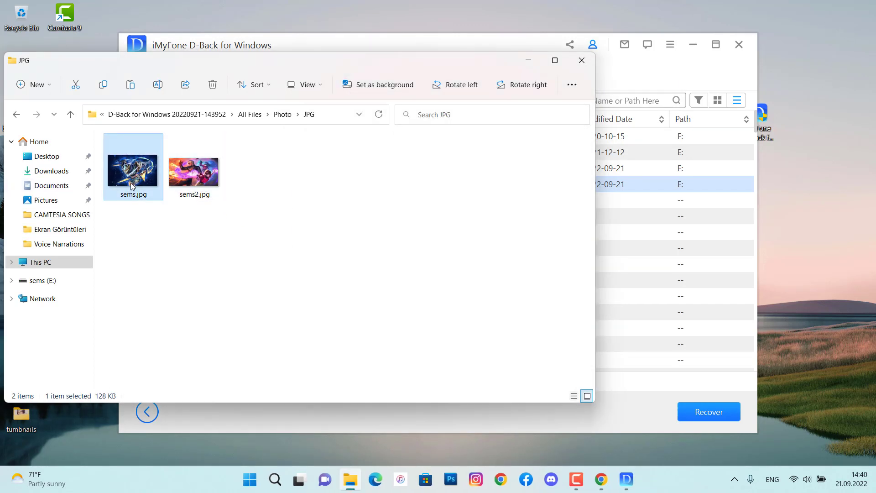
{"action": "left_click", "coordinate": [566, 72]}
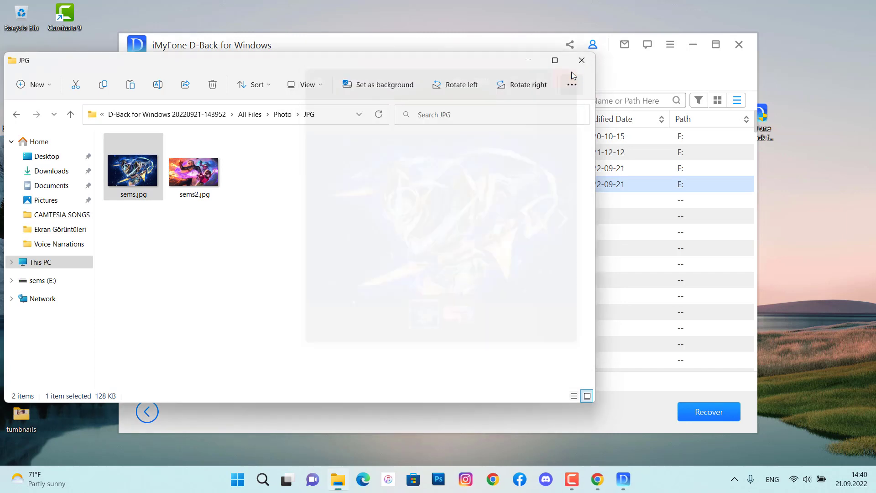
{"action": "left_click", "coordinate": [583, 60]}
Step: Dismiss the recovery notice, preview video 0000000054.mp4, and expand the Photo file types
{"action": "left_click", "coordinate": [456, 278]}
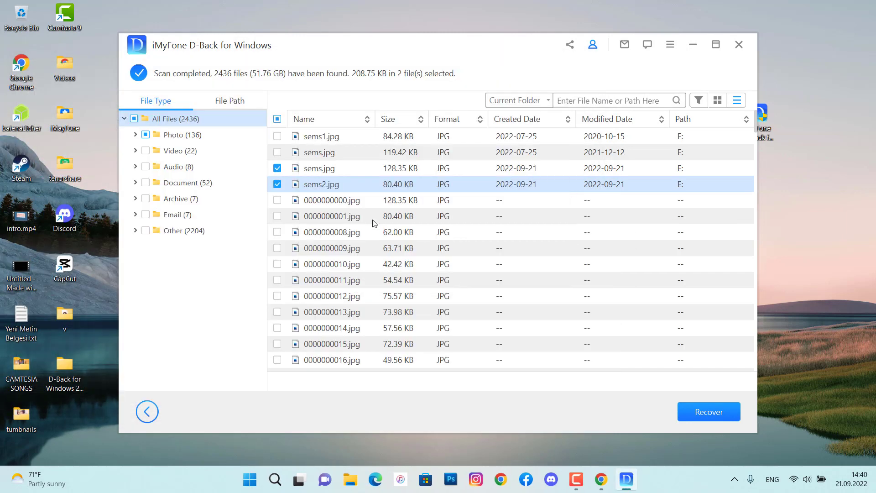
{"action": "scroll", "coordinate": [366, 233], "scroll_direction": "down", "scroll_amount": 5}
{"action": "scroll", "coordinate": [368, 264], "scroll_direction": "down", "scroll_amount": 5}
{"action": "scroll", "coordinate": [366, 274], "scroll_direction": "down", "scroll_amount": 5}
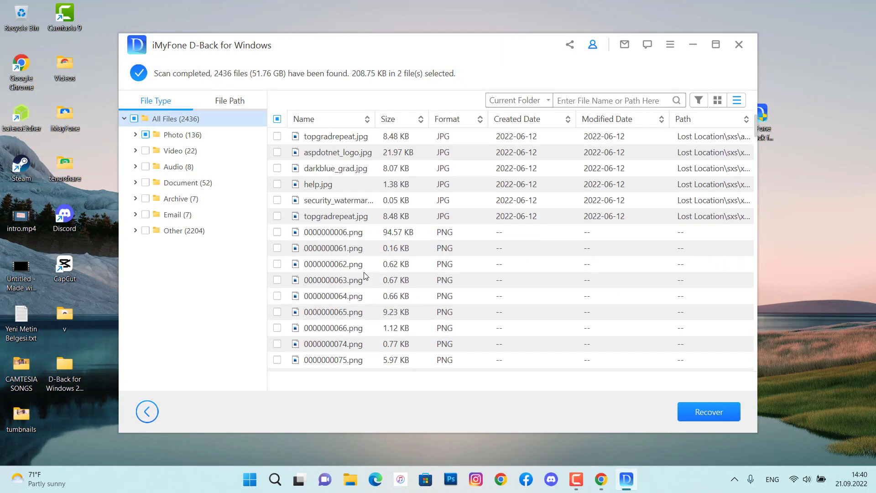
{"action": "scroll", "coordinate": [364, 283], "scroll_direction": "down", "scroll_amount": 5}
{"action": "scroll", "coordinate": [363, 283], "scroll_direction": "down", "scroll_amount": 5}
{"action": "scroll", "coordinate": [364, 283], "scroll_direction": "down", "scroll_amount": 5}
{"action": "scroll", "coordinate": [363, 284], "scroll_direction": "down", "scroll_amount": 5}
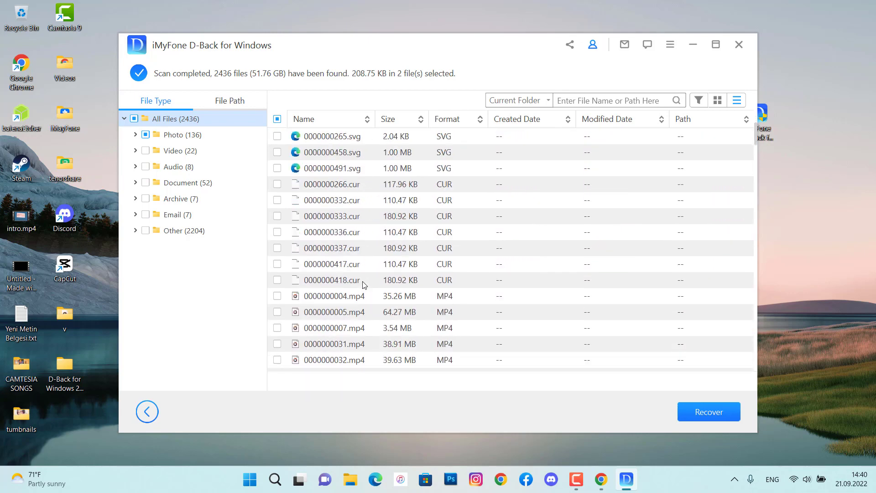
{"action": "scroll", "coordinate": [363, 285], "scroll_direction": "down", "scroll_amount": 5}
{"action": "scroll", "coordinate": [377, 196], "scroll_direction": "down", "scroll_amount": 2}
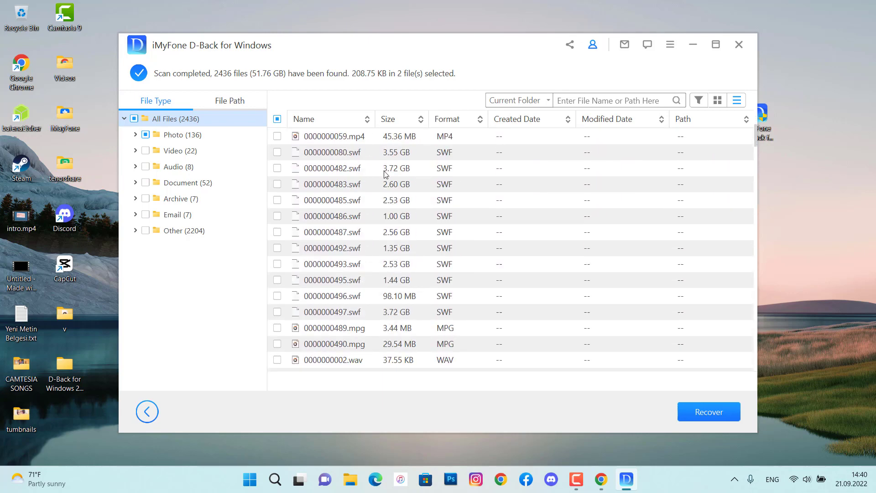
{"action": "scroll", "coordinate": [365, 235], "scroll_direction": "up", "scroll_amount": 2}
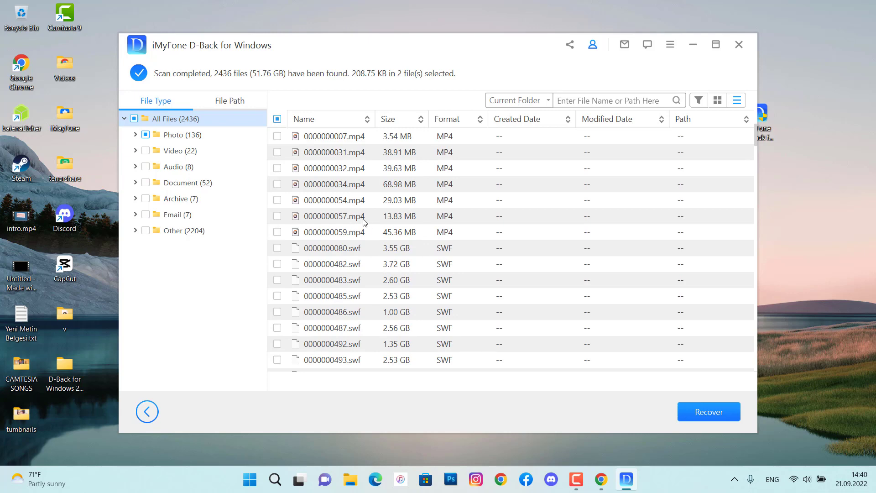
{"action": "double_click", "coordinate": [350, 207]}
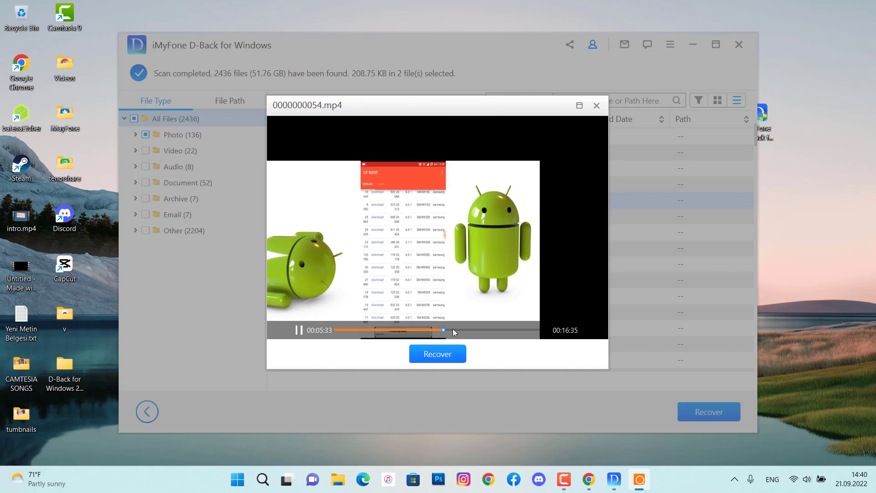
{"action": "left_click_drag", "start_coordinate": [394, 329], "coordinate": [478, 330]}
{"action": "left_click", "coordinate": [596, 105]}
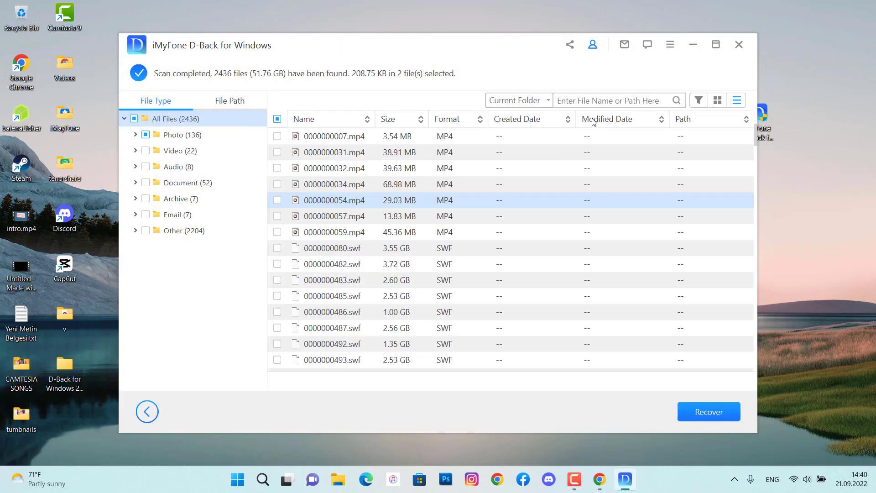
{"action": "scroll", "coordinate": [477, 204], "scroll_direction": "down", "scroll_amount": 5}
{"action": "scroll", "coordinate": [478, 203], "scroll_direction": "up", "scroll_amount": 5}
{"action": "scroll", "coordinate": [477, 204], "scroll_direction": "up", "scroll_amount": 5}
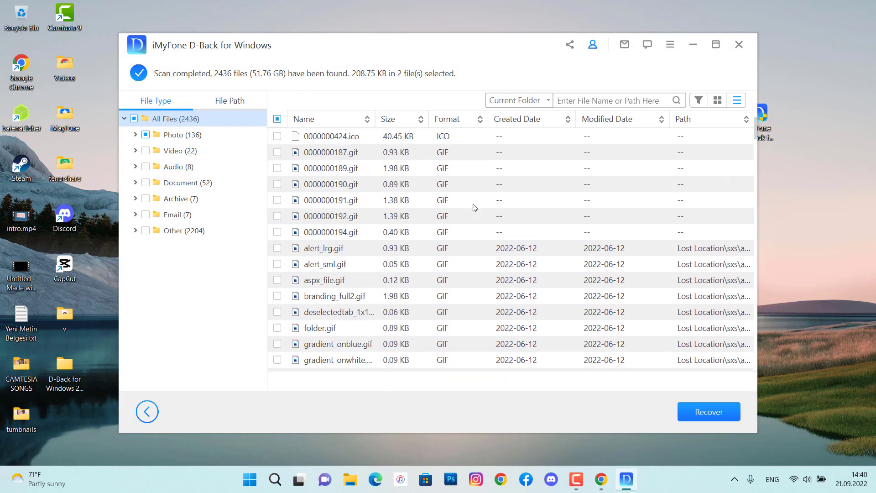
{"action": "scroll", "coordinate": [472, 203], "scroll_direction": "up", "scroll_amount": 5}
{"action": "scroll", "coordinate": [470, 204], "scroll_direction": "up", "scroll_amount": 5}
{"action": "scroll", "coordinate": [470, 204], "scroll_direction": "up", "scroll_amount": 1}
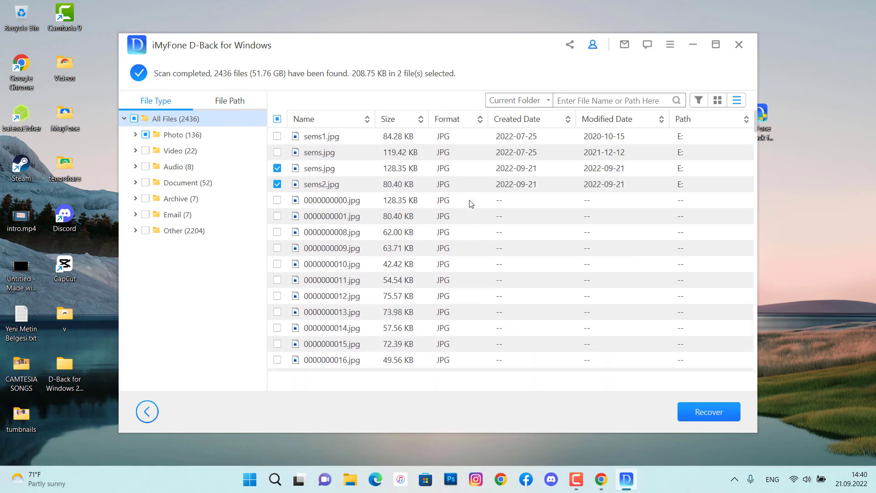
{"action": "scroll", "coordinate": [470, 204], "scroll_direction": "down", "scroll_amount": 5}
{"action": "scroll", "coordinate": [429, 207], "scroll_direction": "down", "scroll_amount": 5}
{"action": "scroll", "coordinate": [432, 215], "scroll_direction": "down", "scroll_amount": 5}
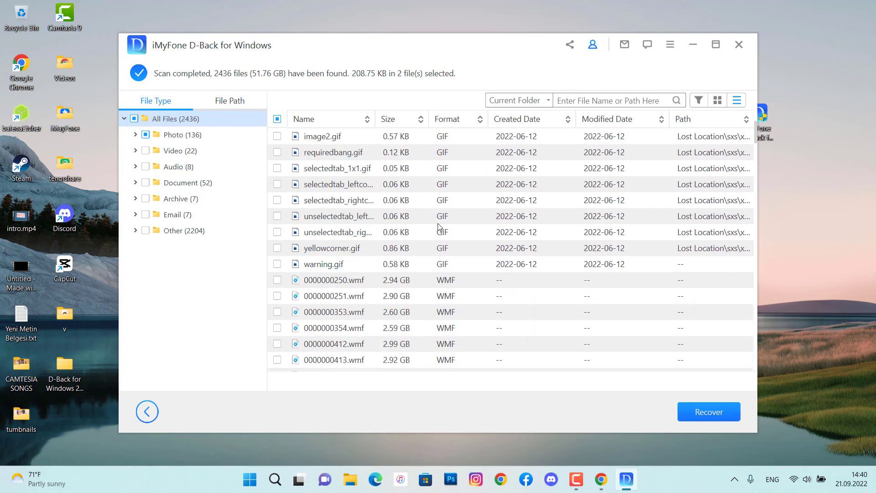
{"action": "scroll", "coordinate": [435, 226], "scroll_direction": "down", "scroll_amount": 5}
{"action": "scroll", "coordinate": [438, 238], "scroll_direction": "down", "scroll_amount": 5}
{"action": "scroll", "coordinate": [439, 238], "scroll_direction": "down", "scroll_amount": 5}
{"action": "scroll", "coordinate": [439, 238], "scroll_direction": "down", "scroll_amount": 5}
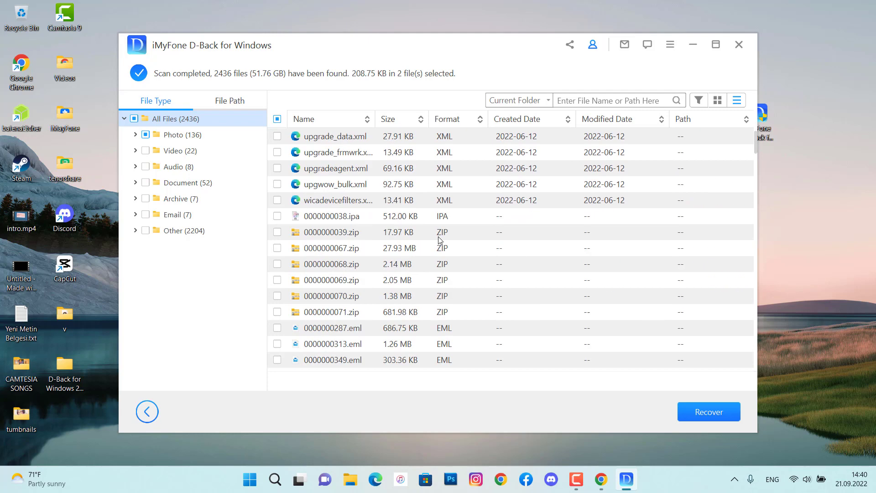
{"action": "scroll", "coordinate": [440, 237], "scroll_direction": "down", "scroll_amount": 5}
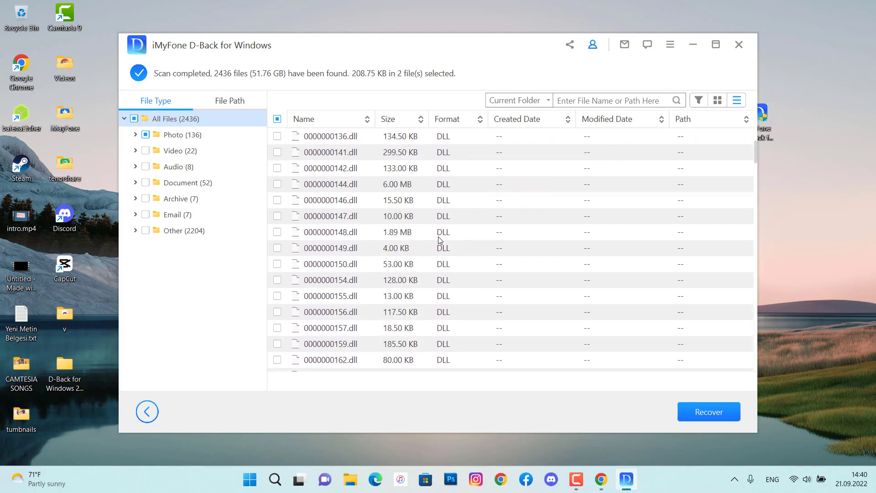
{"action": "scroll", "coordinate": [431, 236], "scroll_direction": "up", "scroll_amount": 5}
{"action": "scroll", "coordinate": [428, 231], "scroll_direction": "up", "scroll_amount": 5}
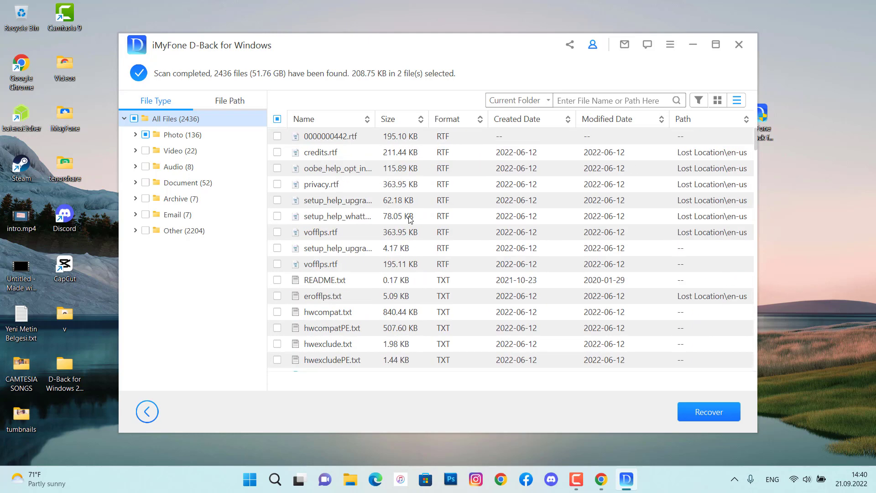
{"action": "scroll", "coordinate": [420, 226], "scroll_direction": "up", "scroll_amount": 5}
{"action": "scroll", "coordinate": [412, 221], "scroll_direction": "up", "scroll_amount": 5}
{"action": "scroll", "coordinate": [406, 218], "scroll_direction": "up", "scroll_amount": 5}
{"action": "scroll", "coordinate": [407, 218], "scroll_direction": "up", "scroll_amount": 5}
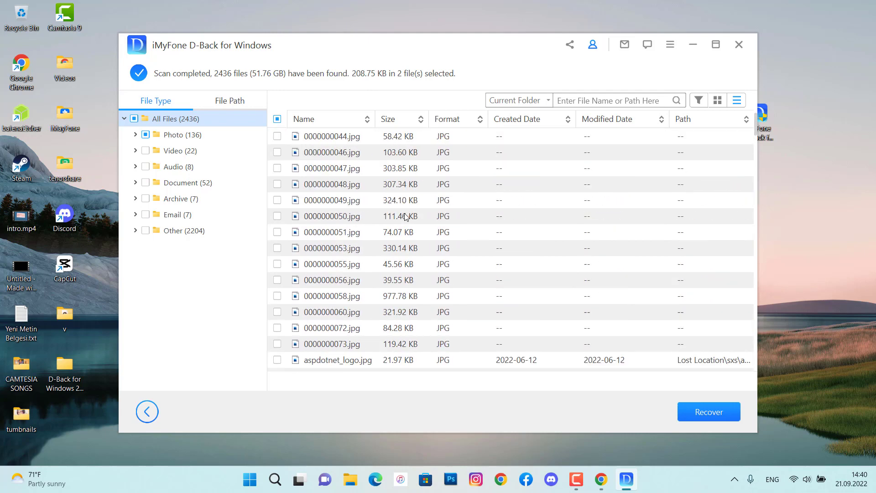
{"action": "scroll", "coordinate": [406, 219], "scroll_direction": "up", "scroll_amount": 5}
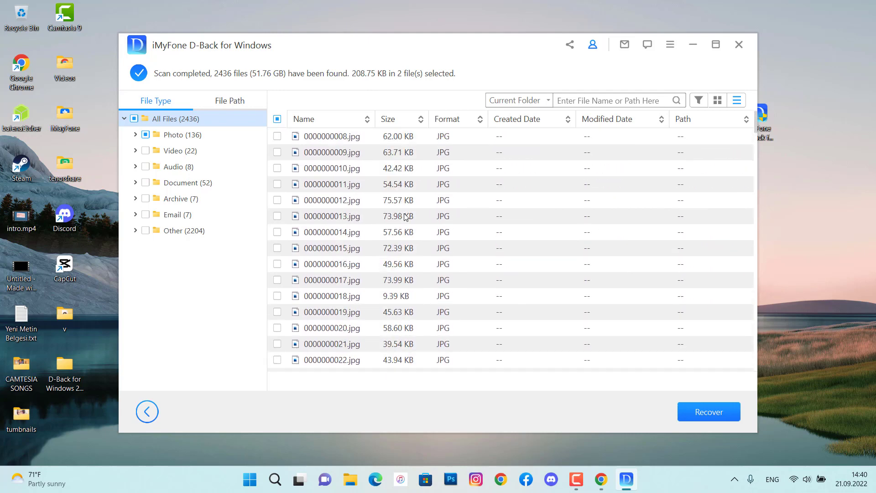
{"action": "left_click", "coordinate": [182, 136]}
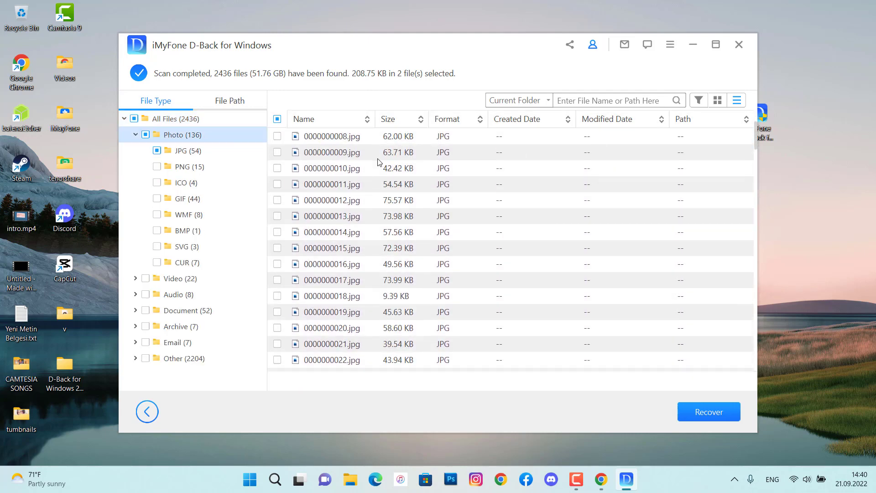
{"action": "scroll", "coordinate": [377, 170], "scroll_direction": "down", "scroll_amount": 3}
{"action": "scroll", "coordinate": [375, 185], "scroll_direction": "down", "scroll_amount": 5}
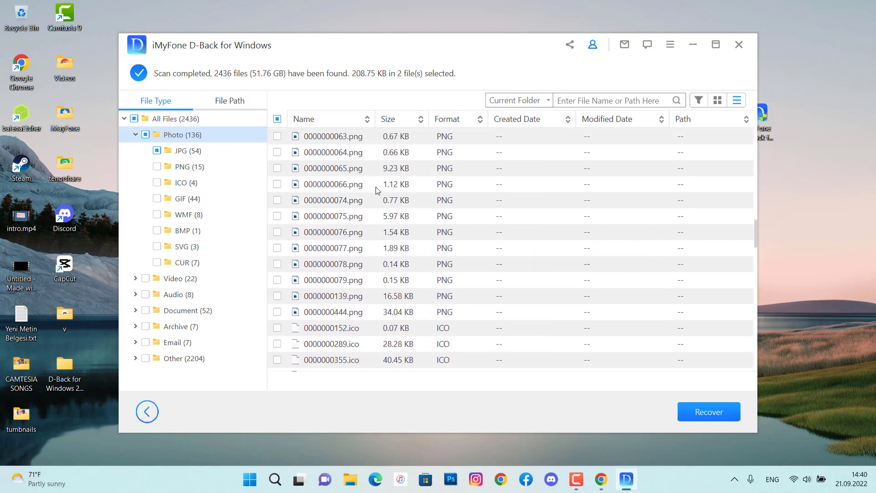
{"action": "scroll", "coordinate": [377, 194], "scroll_direction": "down", "scroll_amount": 5}
{"action": "scroll", "coordinate": [376, 198], "scroll_direction": "down", "scroll_amount": 3}
{"action": "scroll", "coordinate": [376, 199], "scroll_direction": "down", "scroll_amount": 10}
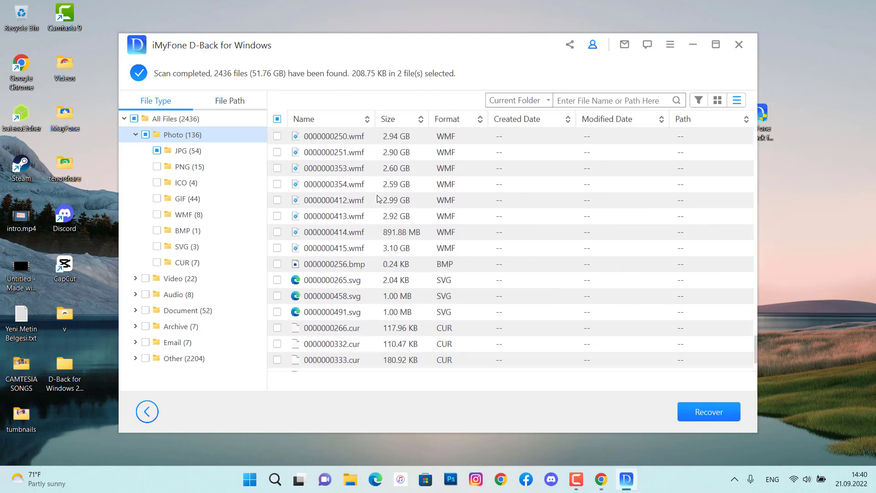